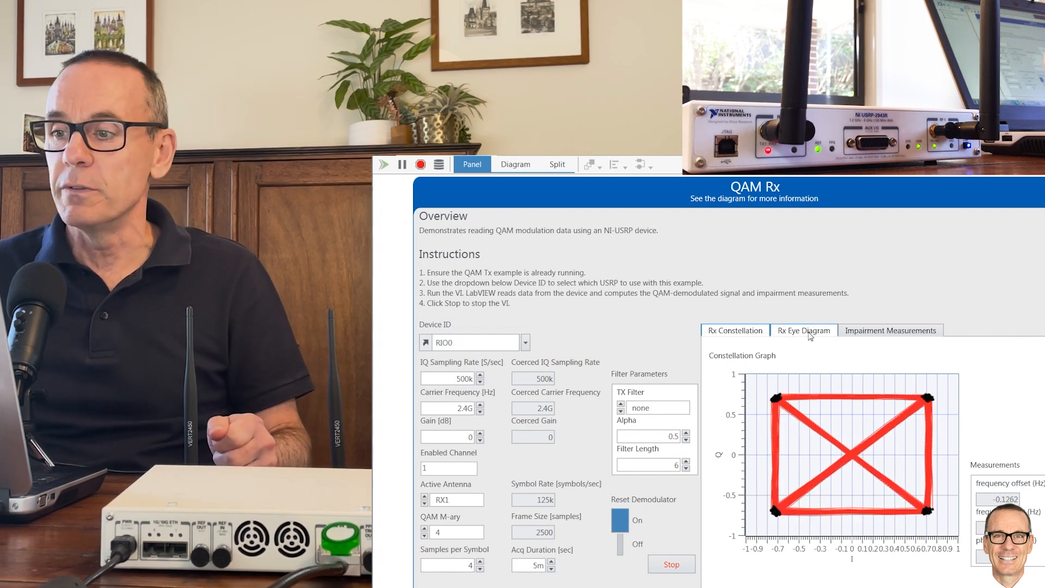
left_click(805, 331)
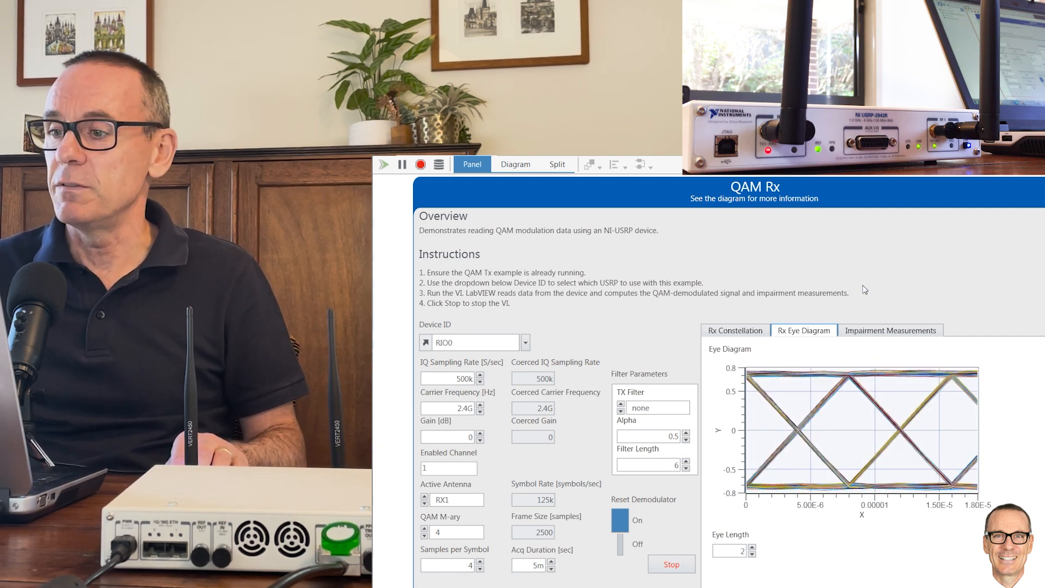
left_click(733, 331)
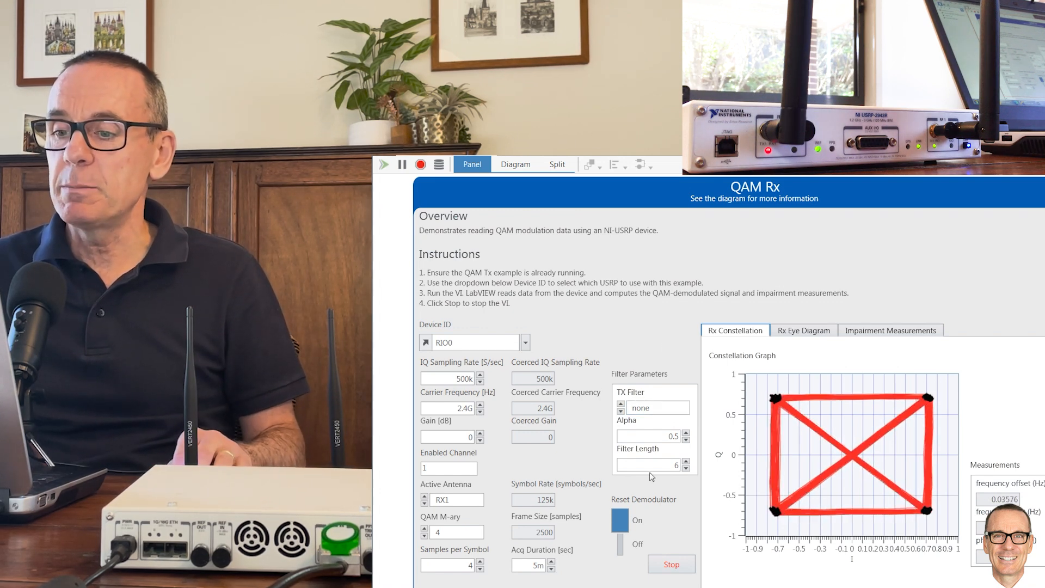
left_click(674, 564)
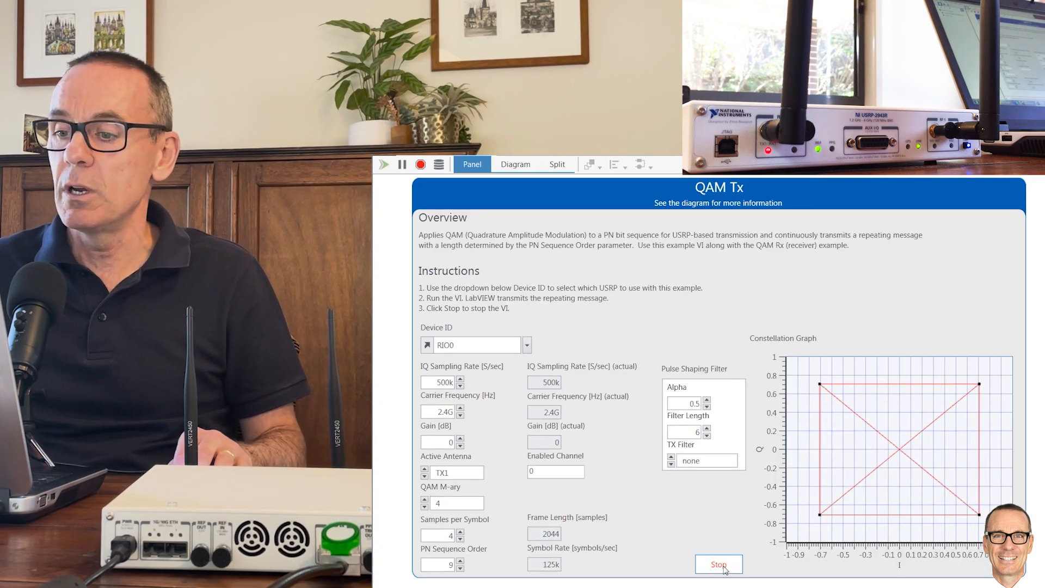
Raise the QAM Tx modulation order to 16 and start transmitting.
left_click(425, 502)
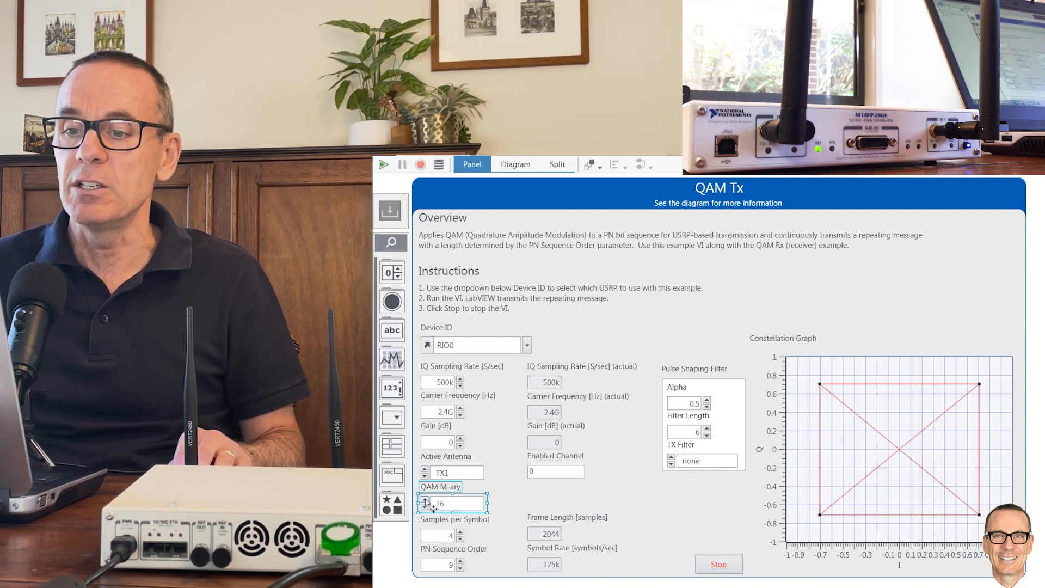
left_click(384, 166)
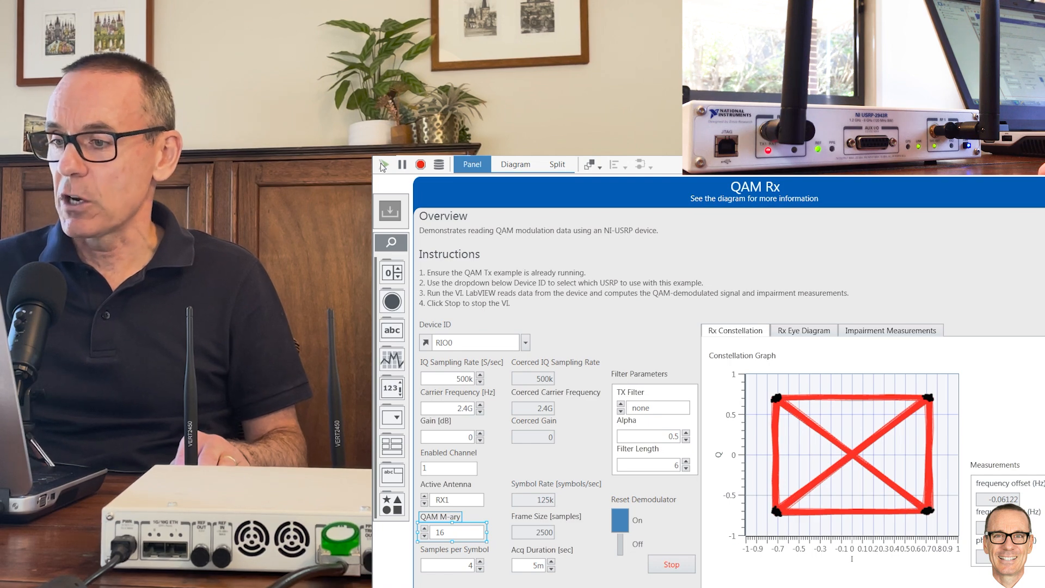
Start the QAM Rx receiver to plot the live 16-QAM constellation.
left_click(509, 200)
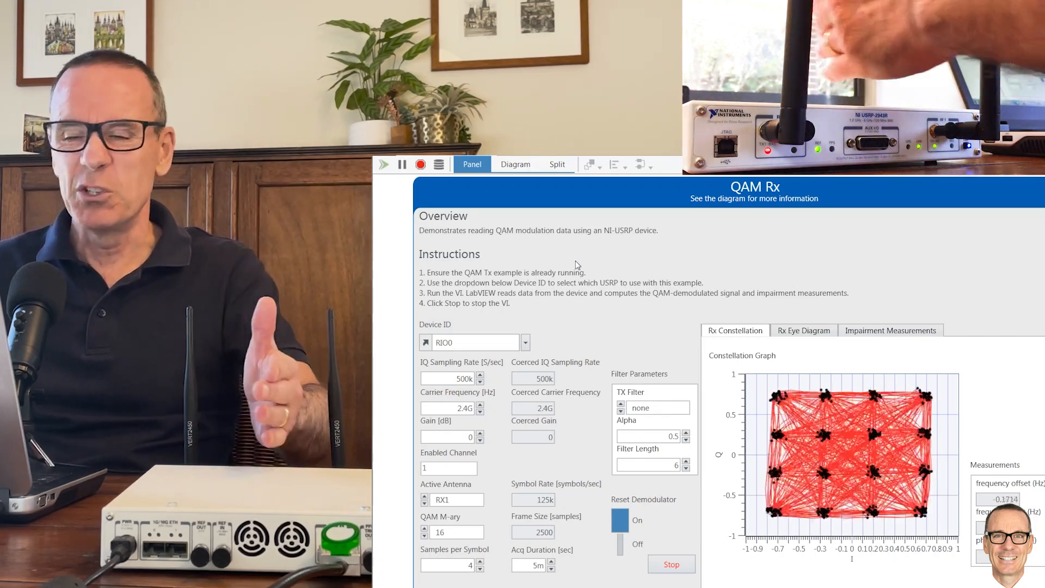
left_click(798, 331)
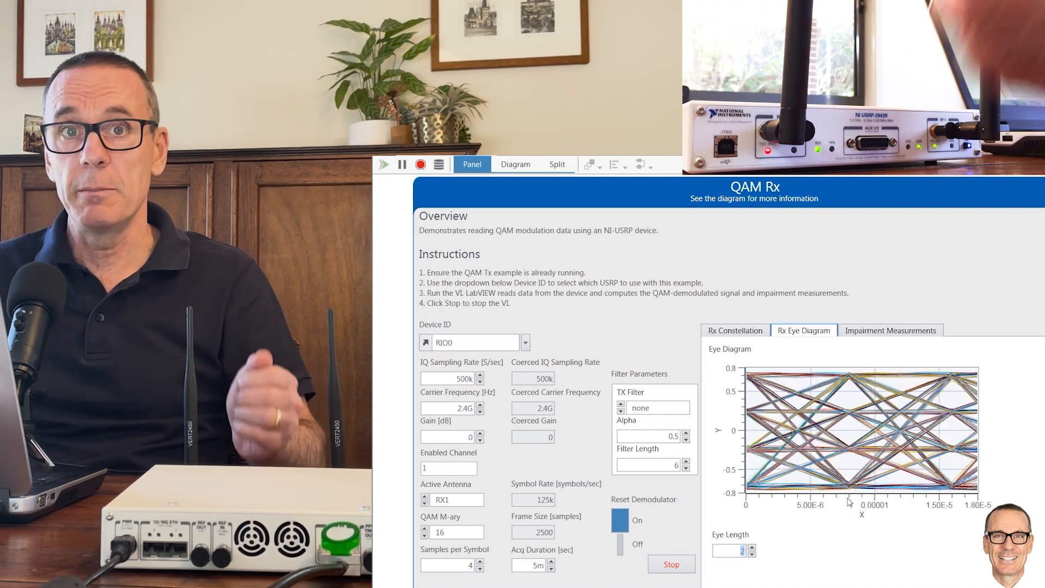
left_click(735, 330)
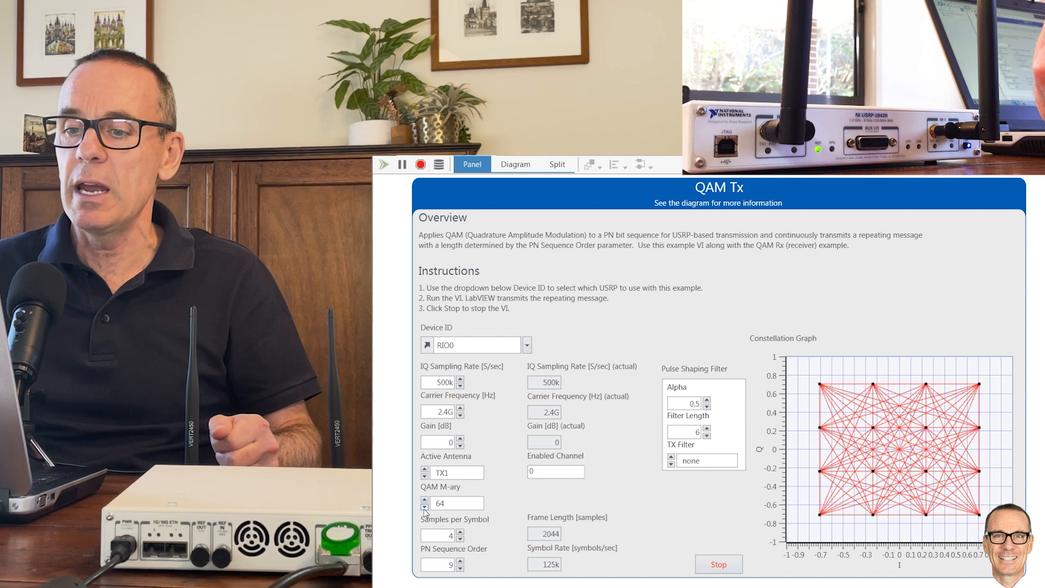
Restart the transmitter at 64-QAM and launch the receiver with Ctrl+R.
left_click(420, 164)
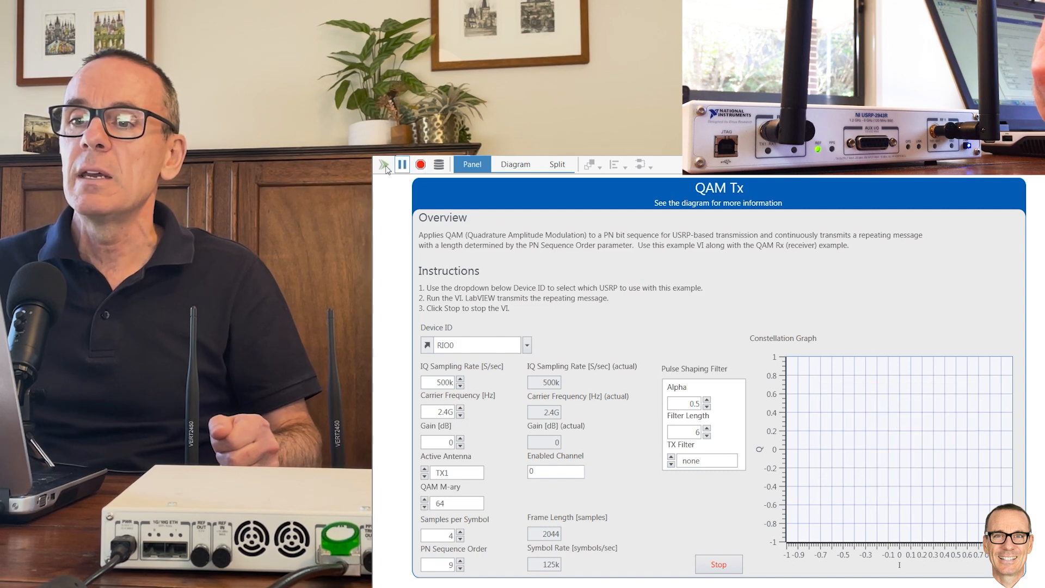
left_click(386, 165)
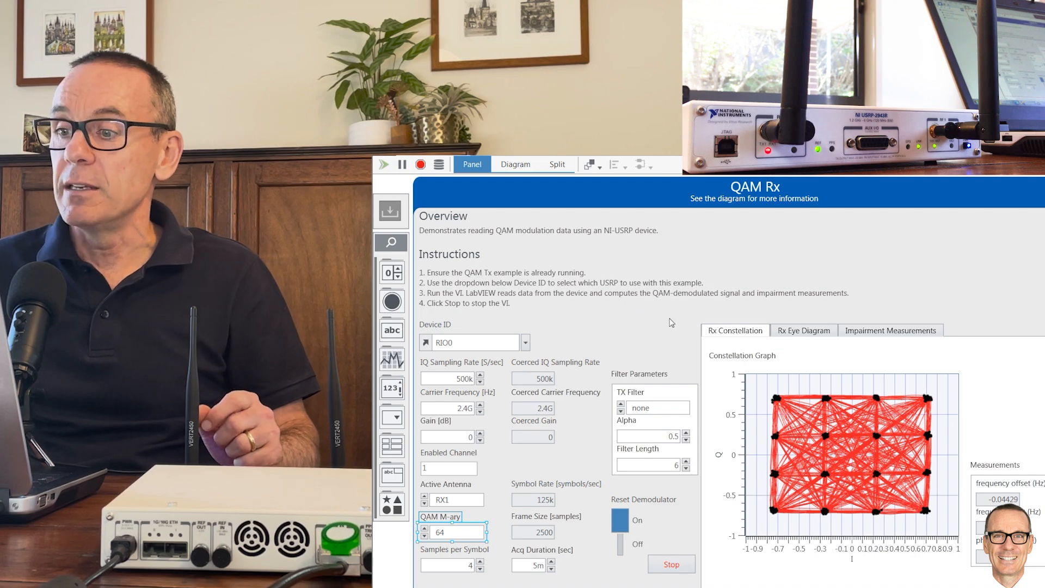
key("ctrl+r")
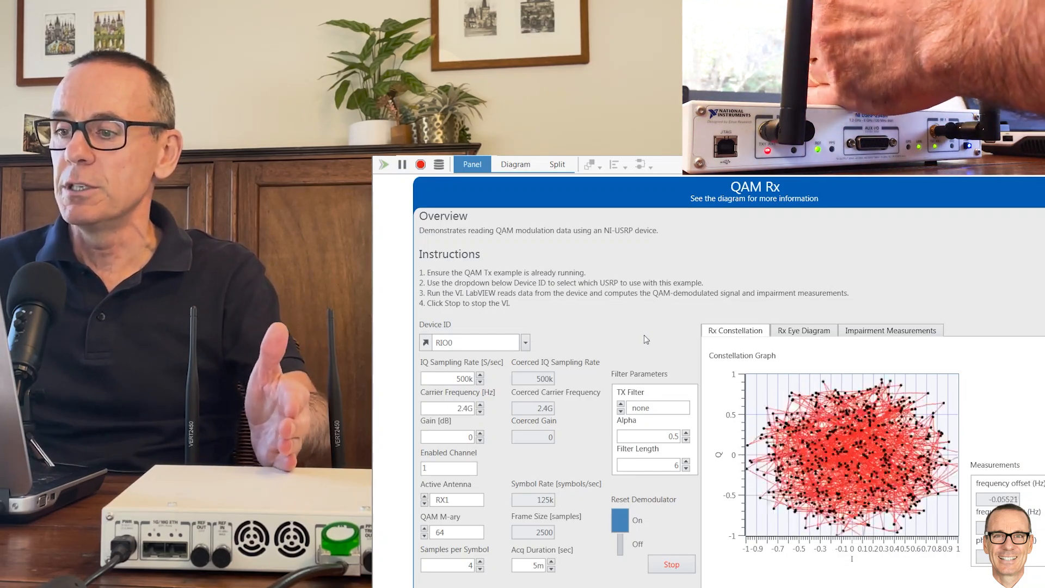
Show the Rx Eye Diagram of the received 64-QAM signal.
left_click(804, 330)
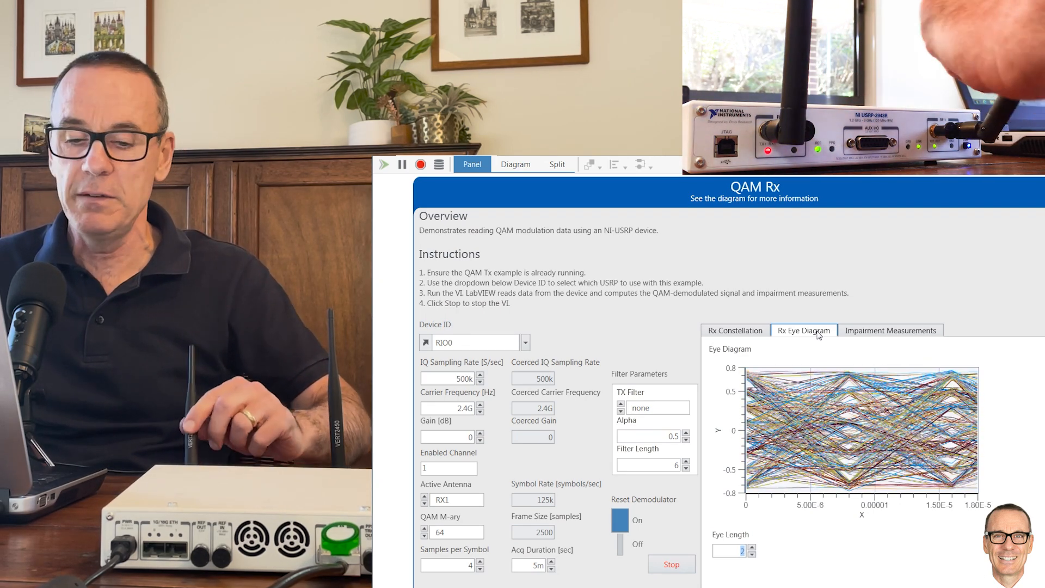
Switch the receiver display back to the Rx Constellation graph.
left_click(742, 331)
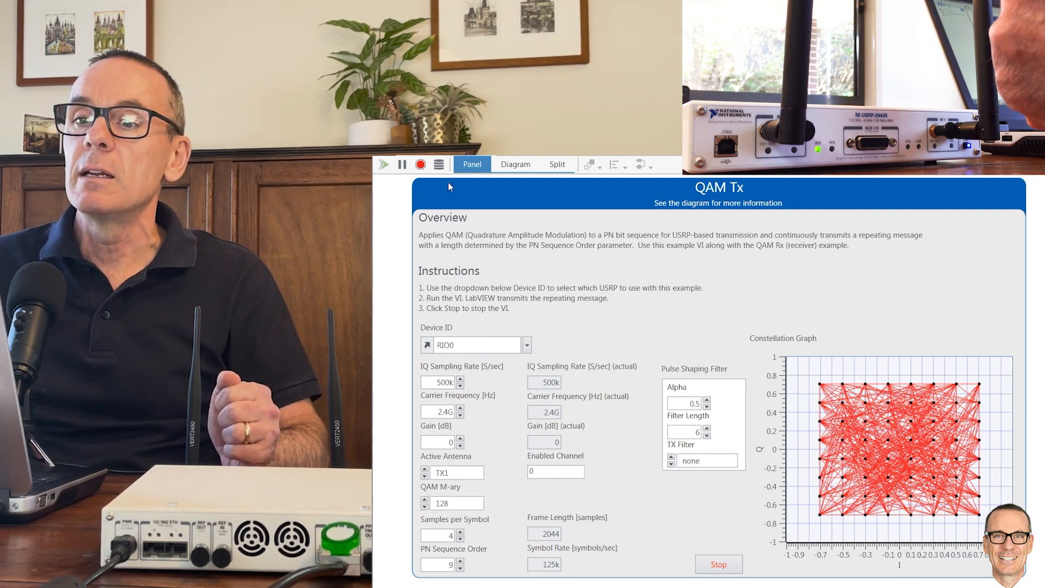
Stop the QAM Tx transmitter and restart it sending 128-QAM.
left_click(402, 164)
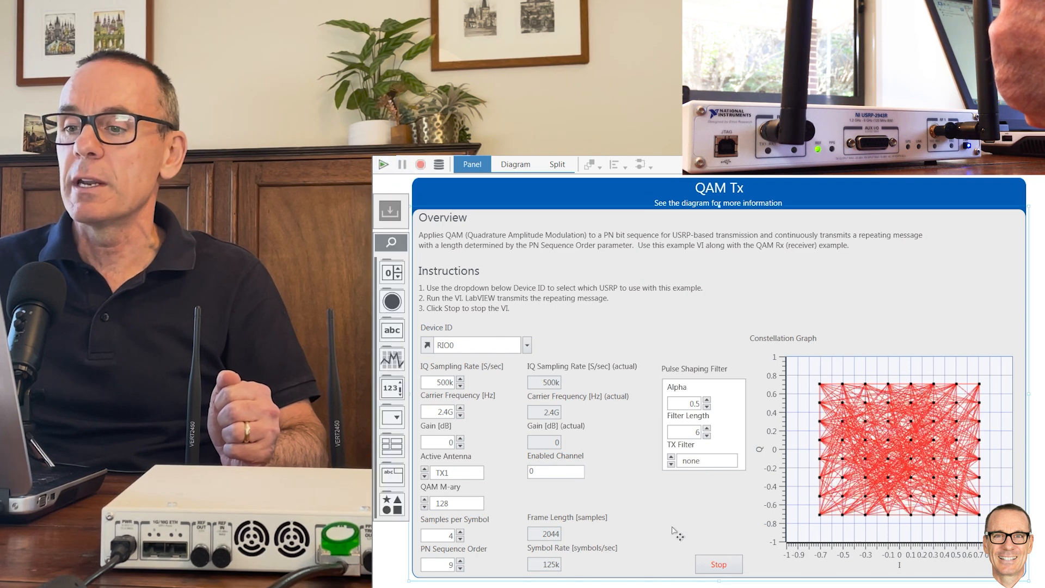
left_click(383, 165)
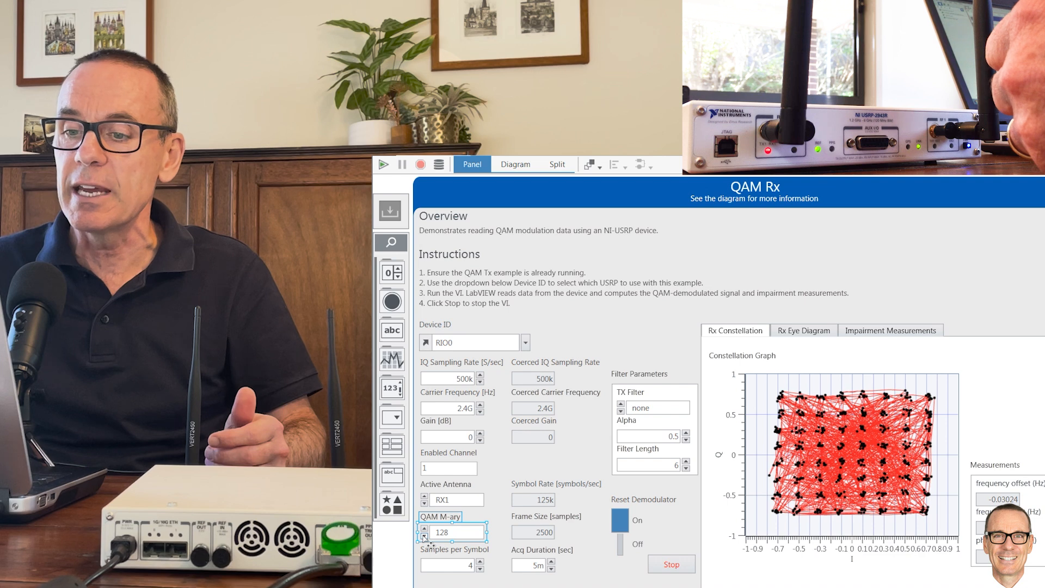
Start the QAM Rx receiver to observe the 128-QAM reception.
left_click(425, 198)
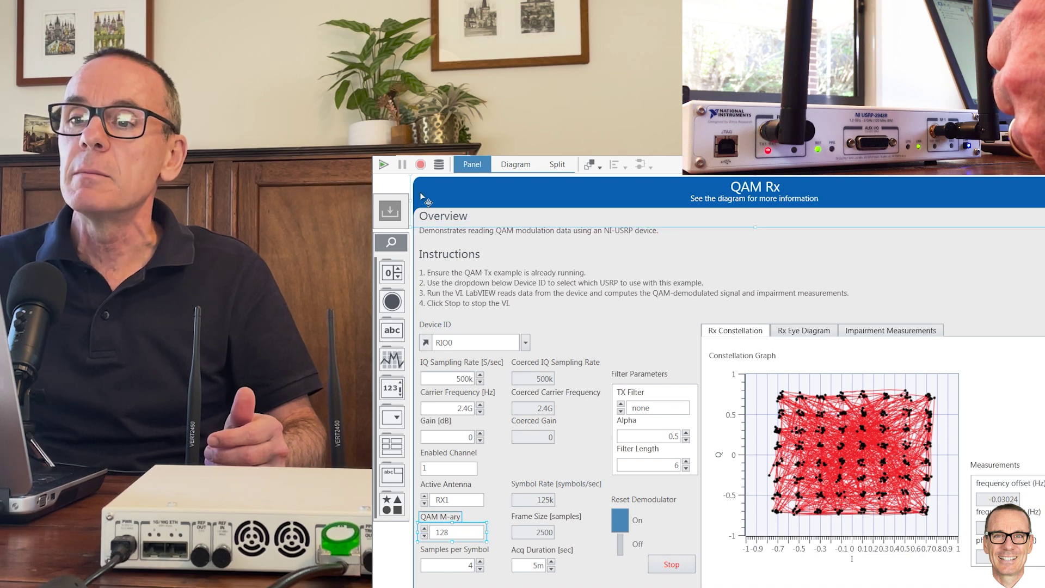
left_click(382, 165)
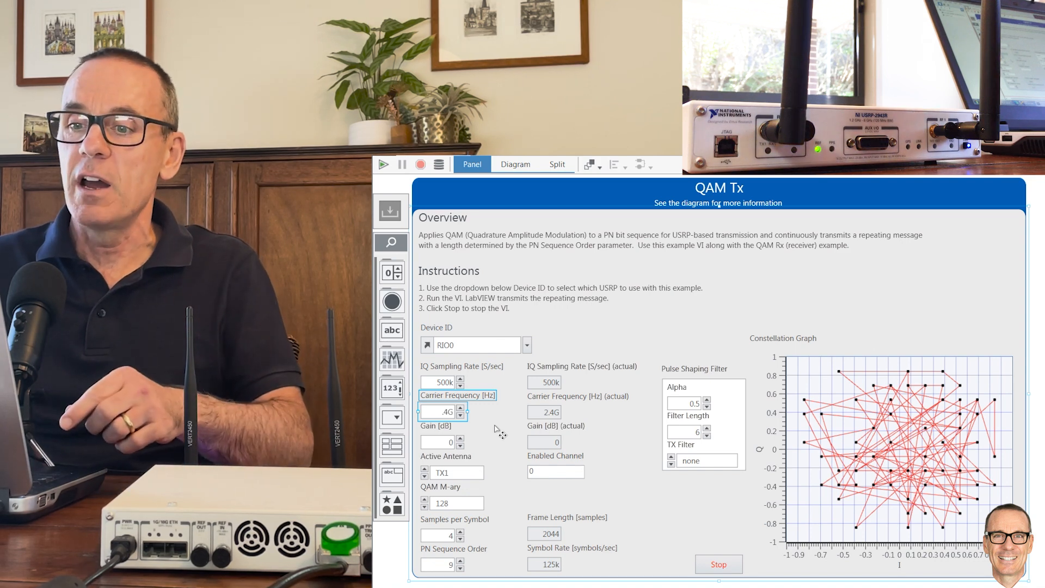
type("5")
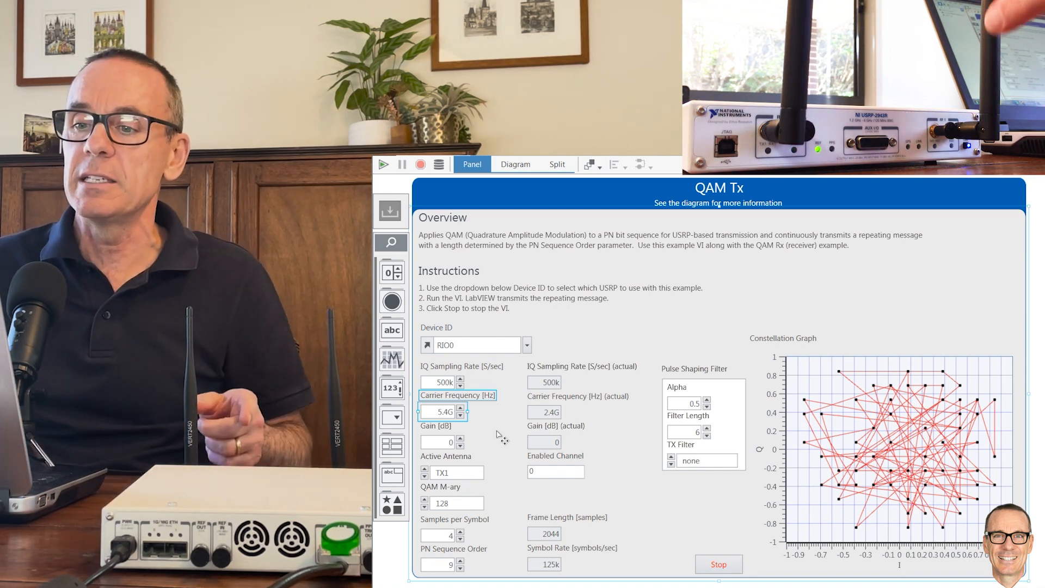
Lower the QAM Tx order to 16 and start transmitting on the 5.4G carrier.
left_click(425, 507)
left_click(425, 506)
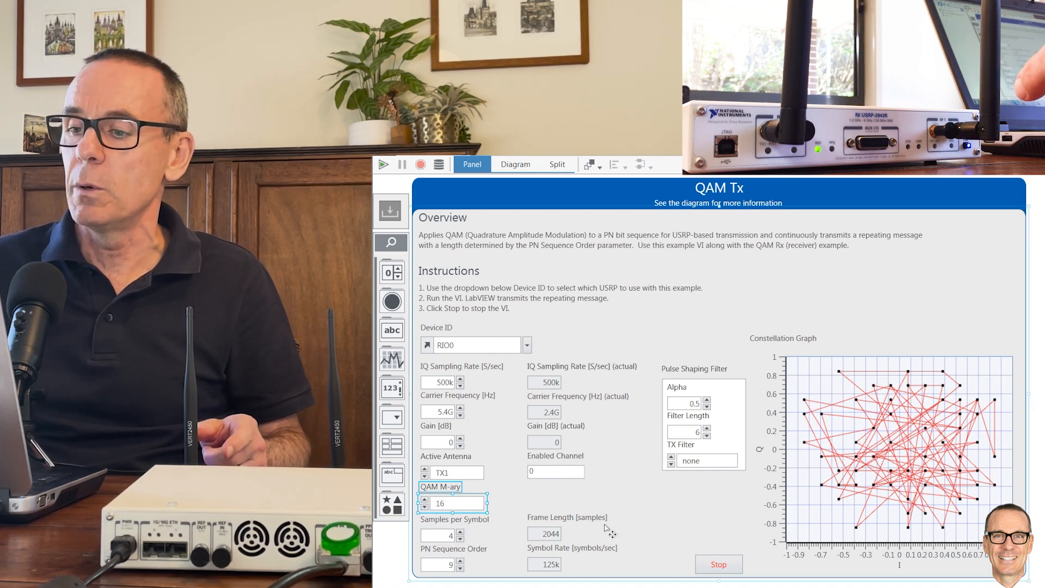
left_click(382, 166)
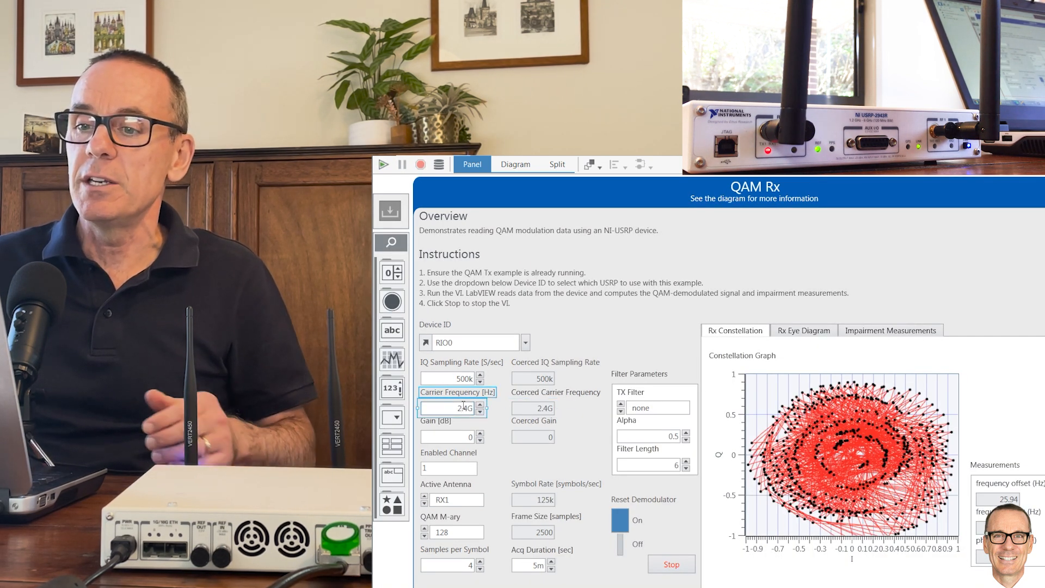
type("5")
key("Tab")
type("16")
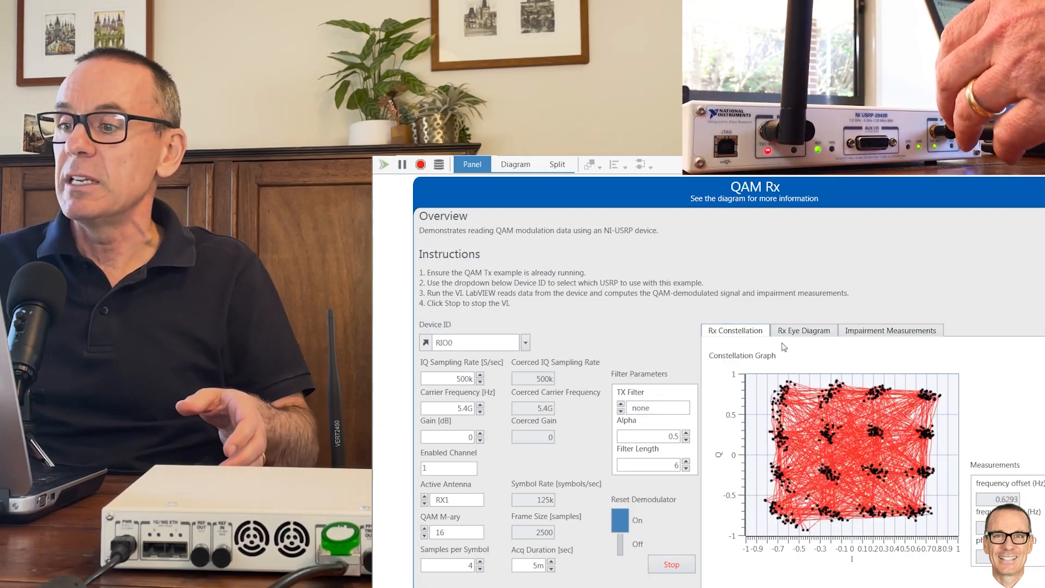
Inspect the received 16-QAM eye diagram, then return to the constellation graph.
left_click(804, 334)
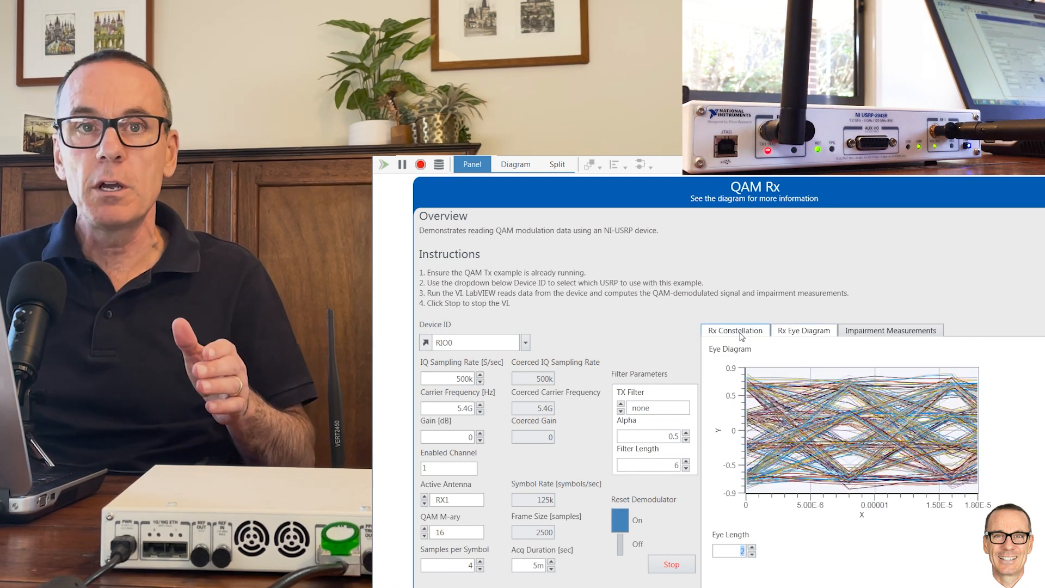
left_click(741, 337)
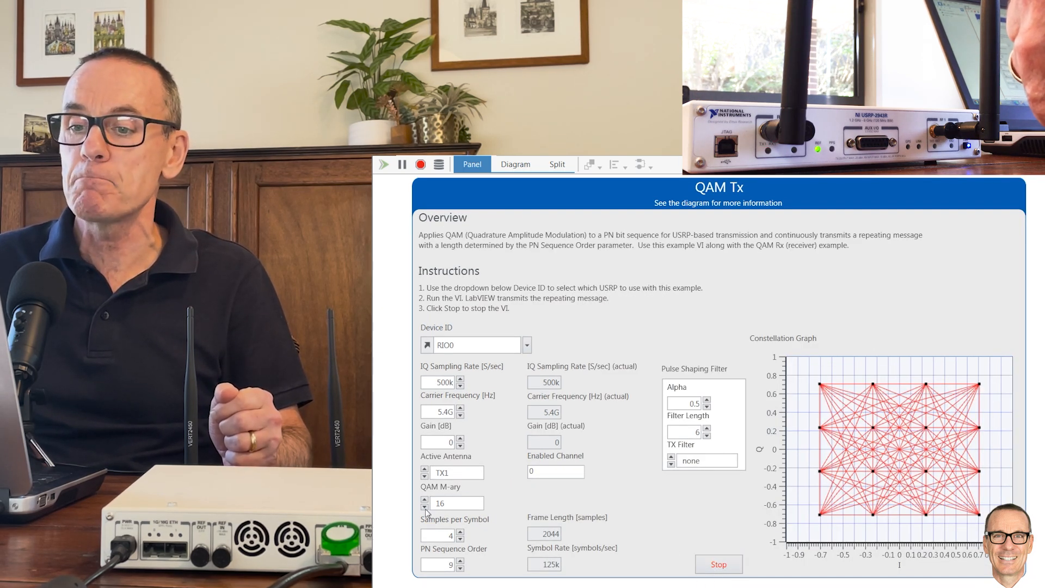
Restart the QAM Tx transmitter sending 32-QAM at 5.4 GHz.
left_click(383, 166)
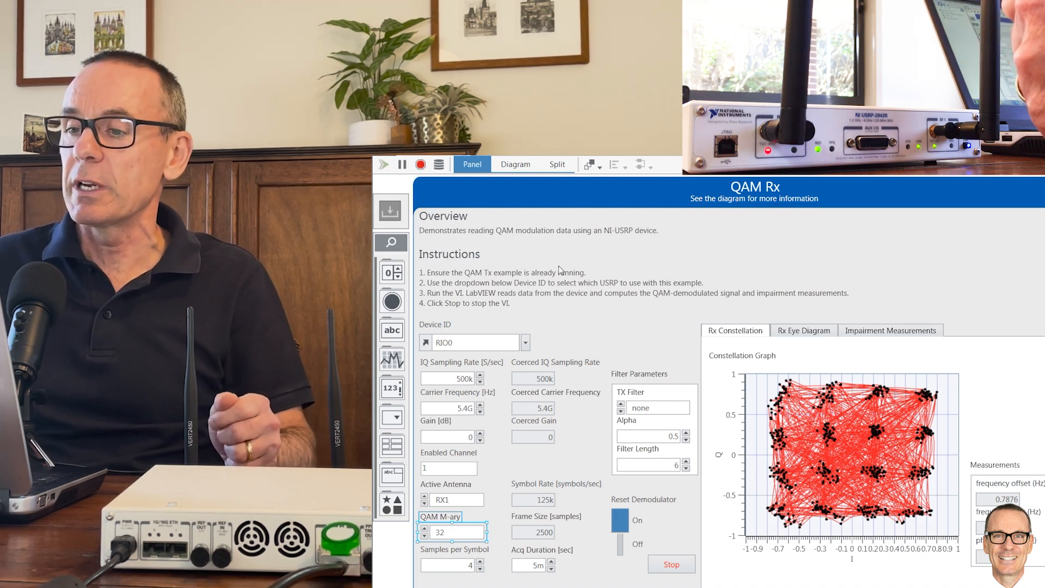
Run the QAM Rx VI (Ctrl+R) with M-ary 32 to plot the received 5.4 GHz constellation.
key("ctrl+r")
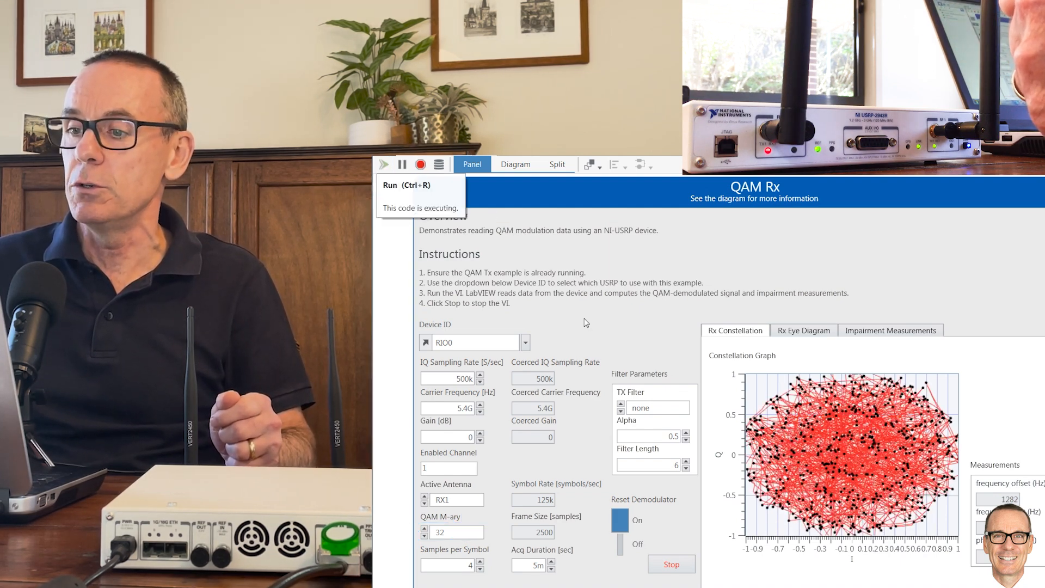